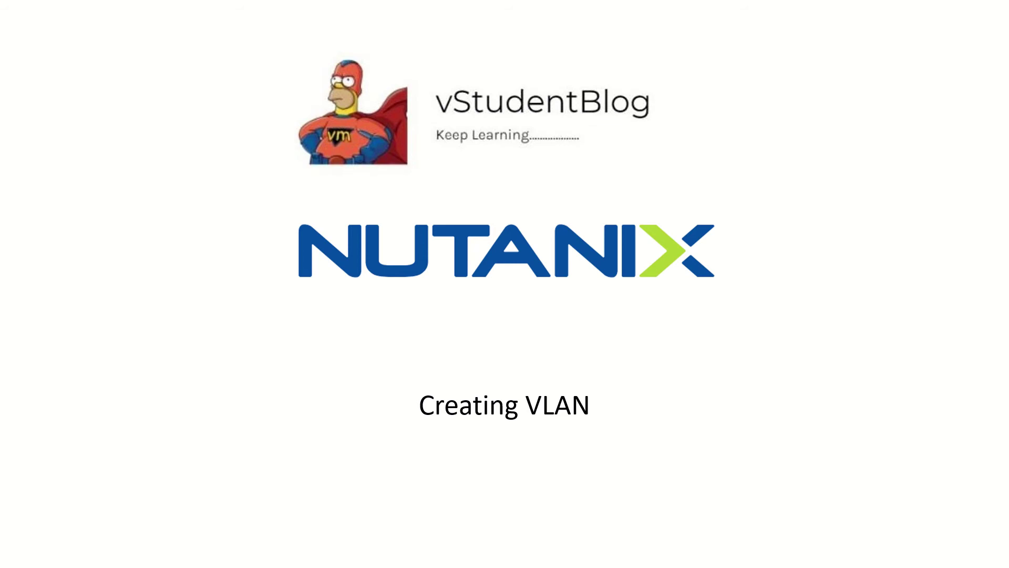
Step: Exit the 'Creating VLAN' slideshow back to PowerPoint's editing view
key(Escape)
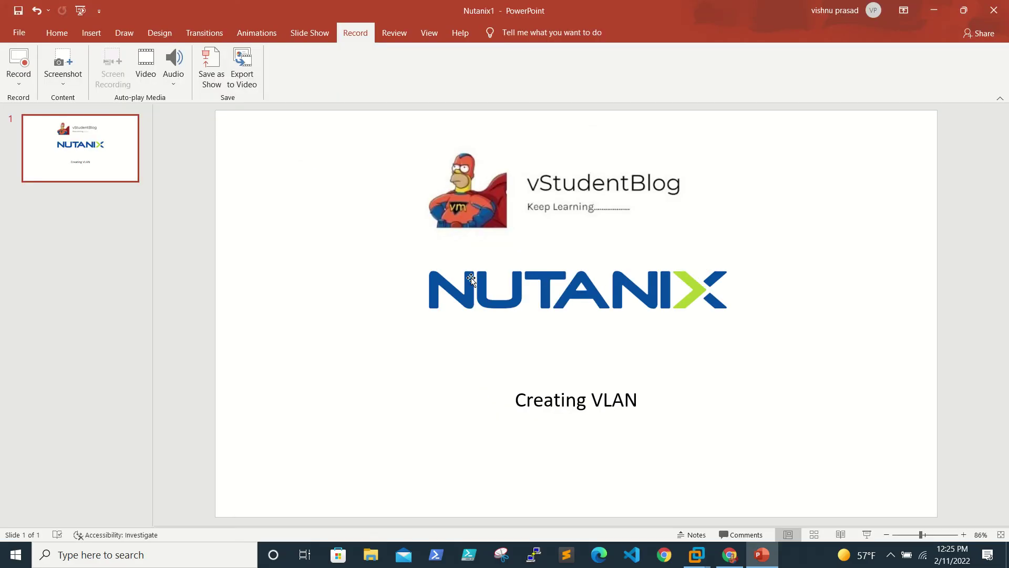
Step: Switch from PowerPoint to Prism Element in Chrome, show the Home dashboard, and open the section menu
click(934, 10)
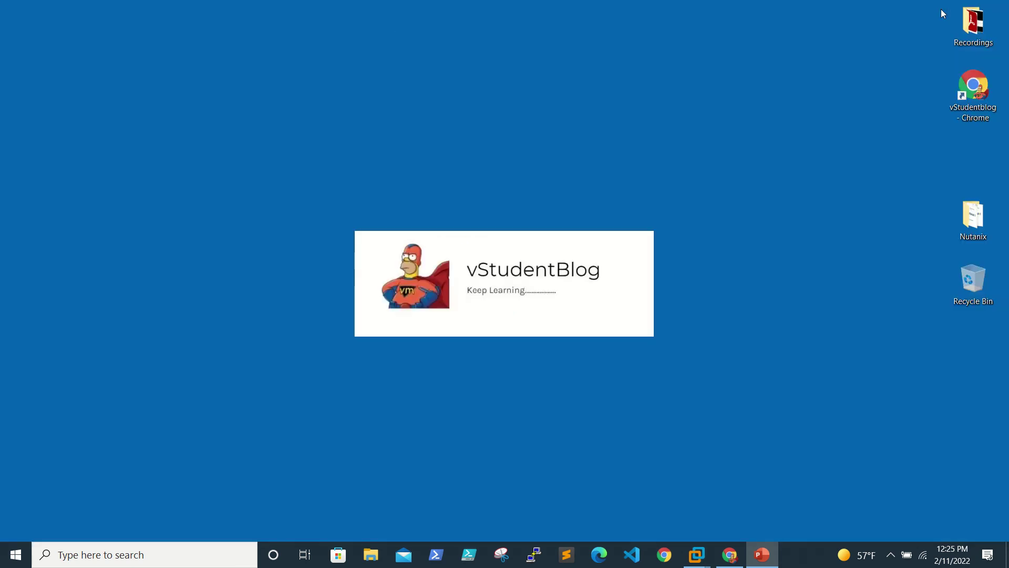
click(725, 556)
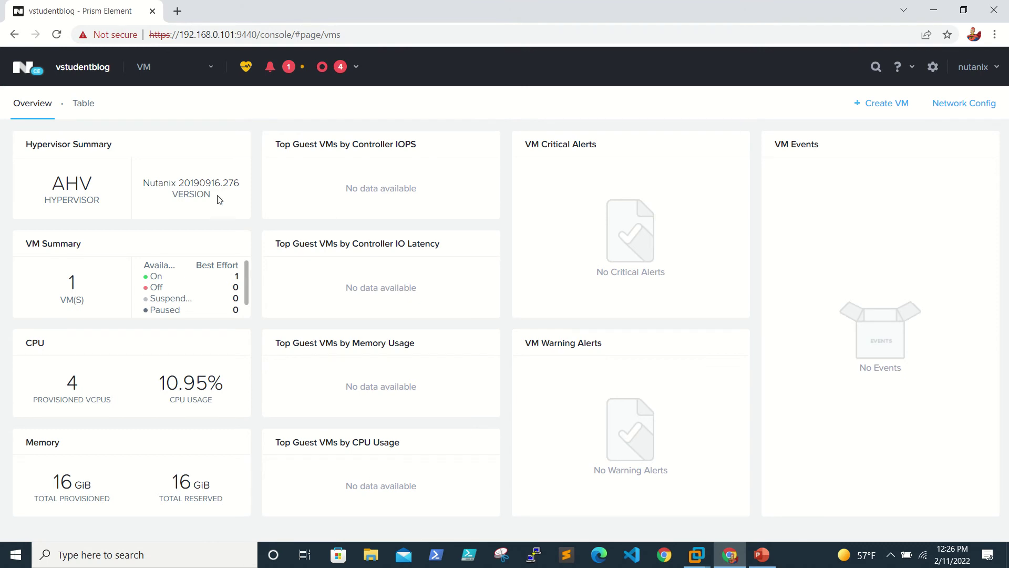
click(21, 71)
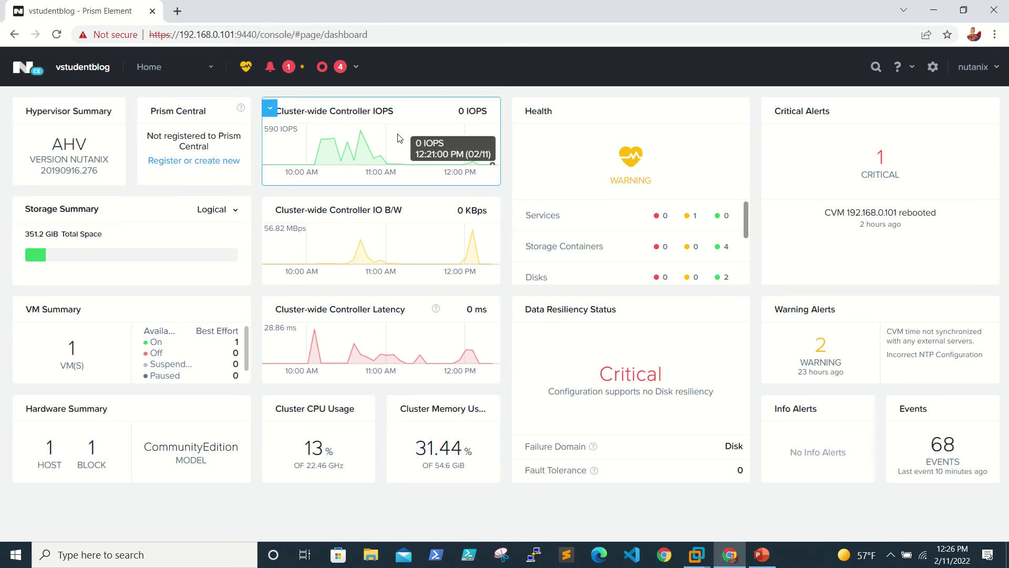
click(206, 73)
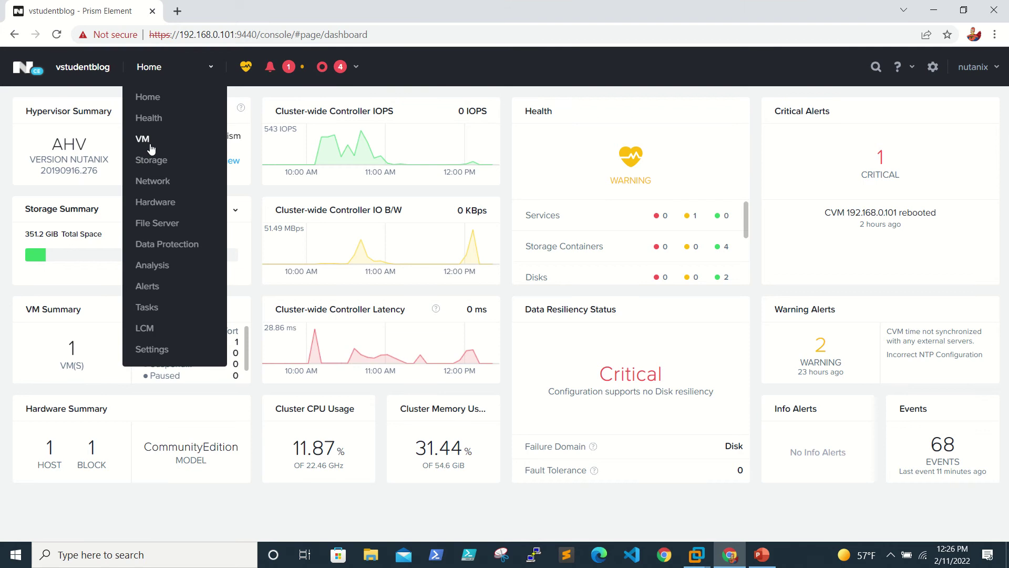
Step: From the VM page's Network Config, create and save network vLan101 with VLAN ID 101
click(151, 148)
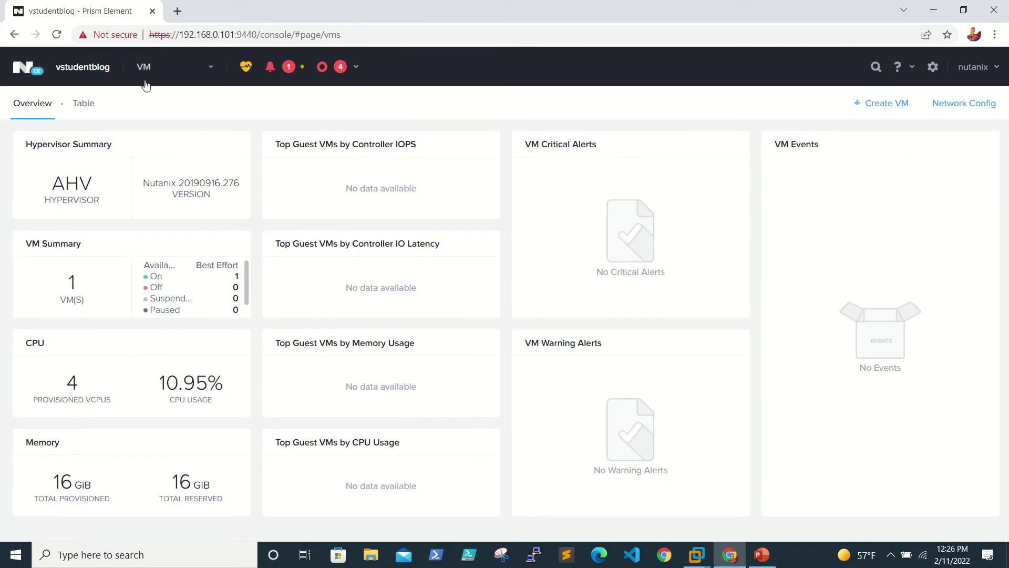
click(974, 107)
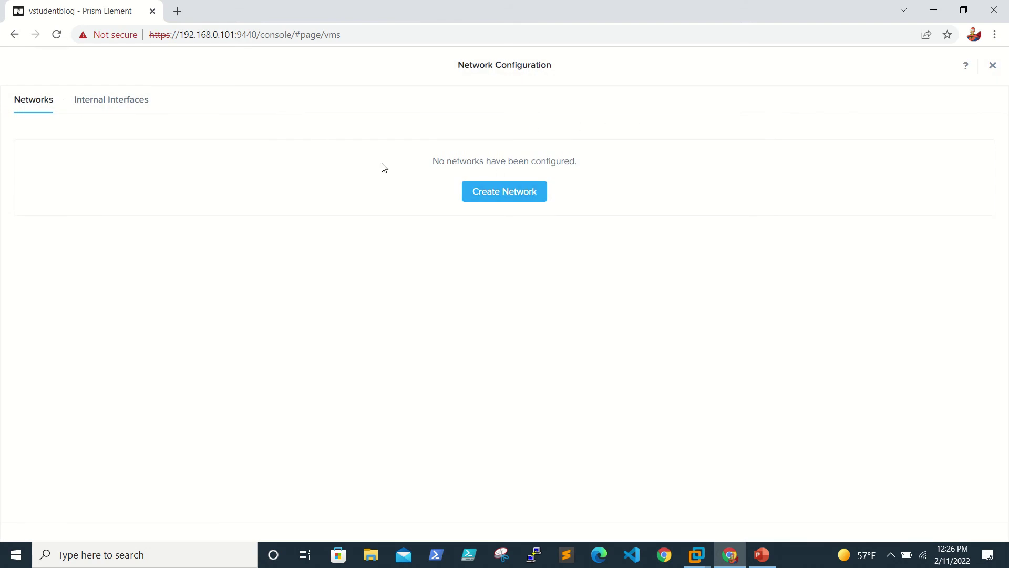
click(499, 197)
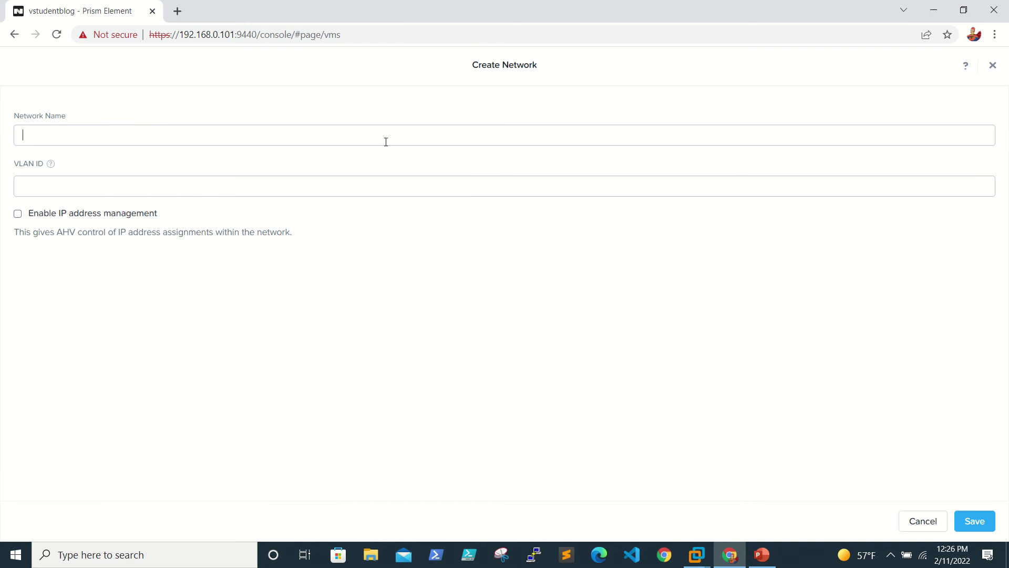
text(vLan101)
key(Tab)
text(101)
click(969, 513)
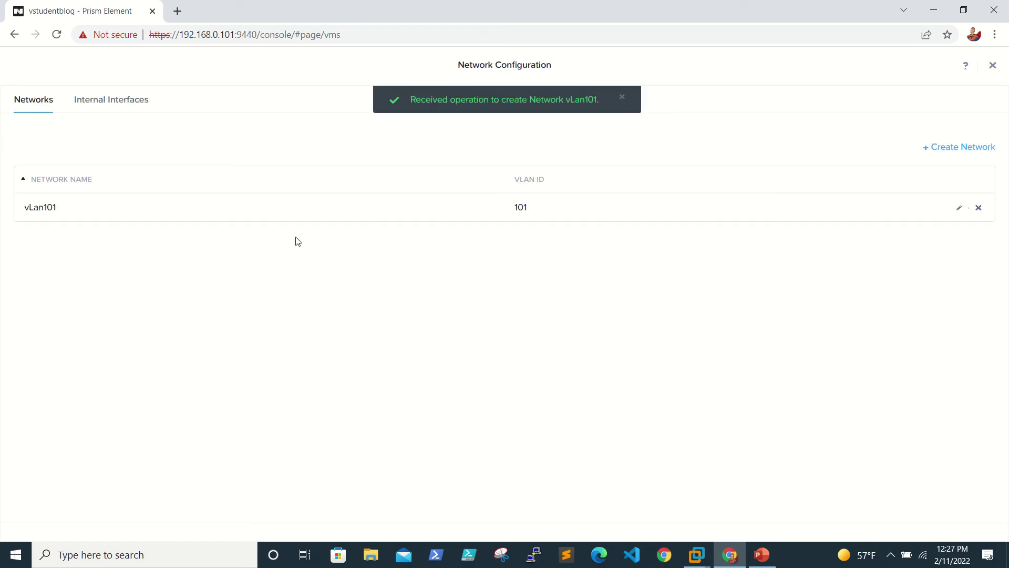
Step: Start a new network named vLan102 with VLAN ID 102 and enable IP address management
click(975, 148)
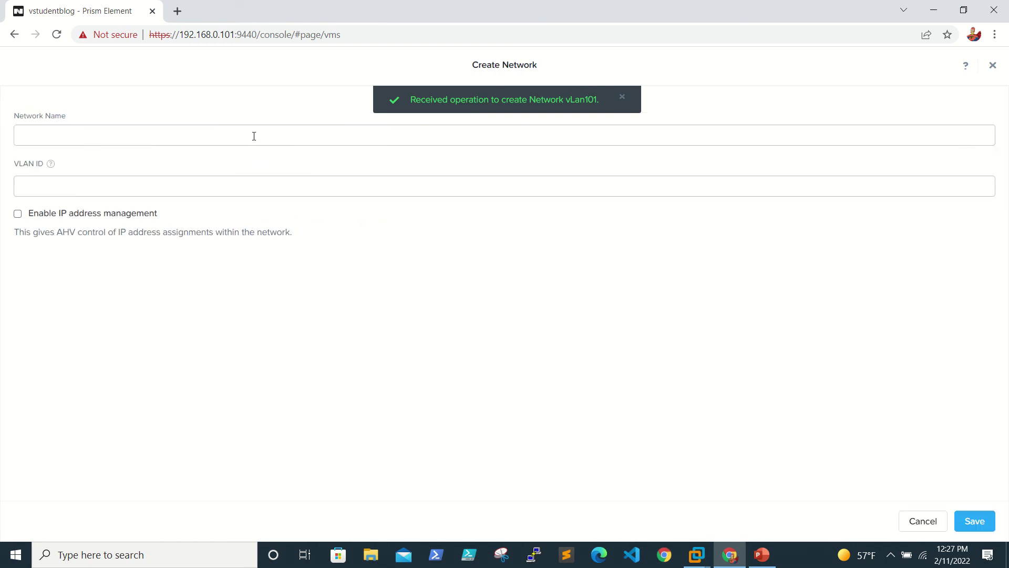
text(vLan102)
key(Tab)
text(102)
click(18, 215)
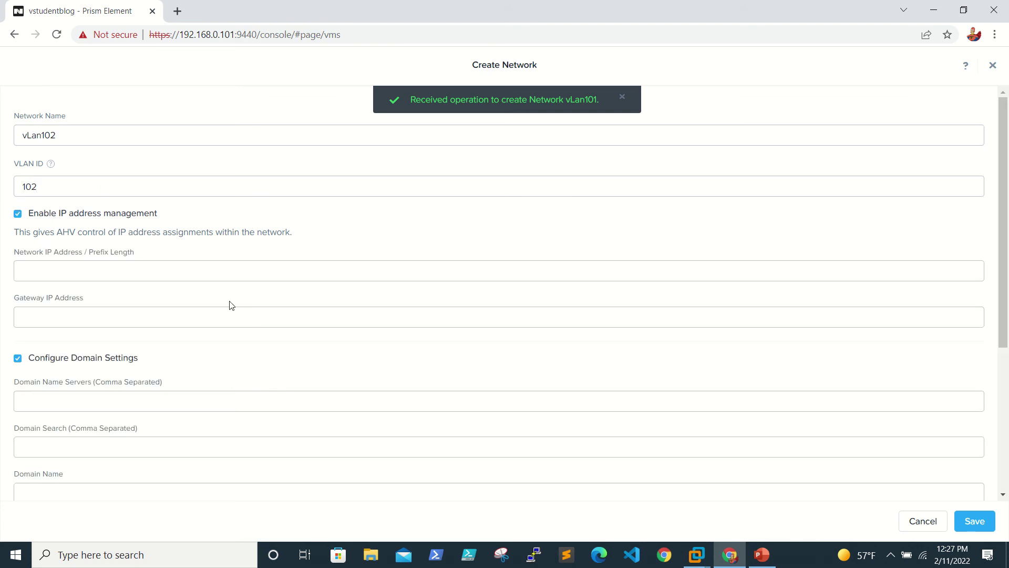
Step: Enter network 192.168.0.0/24, gateway 192.168.0.1, DNS 192.168.0.40, and dc.com as domain search and name
click(194, 274)
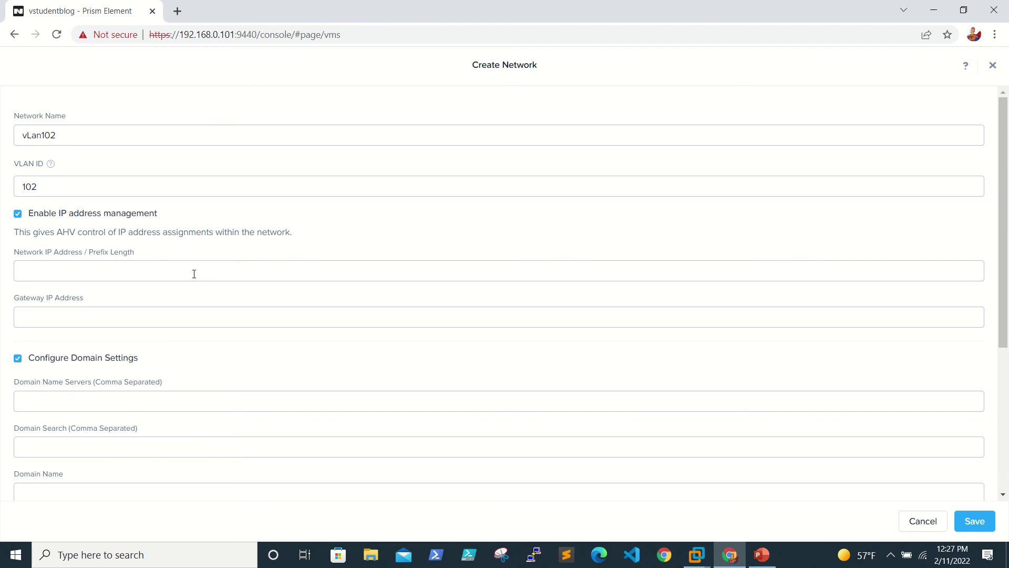
text(192.1)
text(68.0.0)
text(/24)
text(192.168.0.)
text(1)
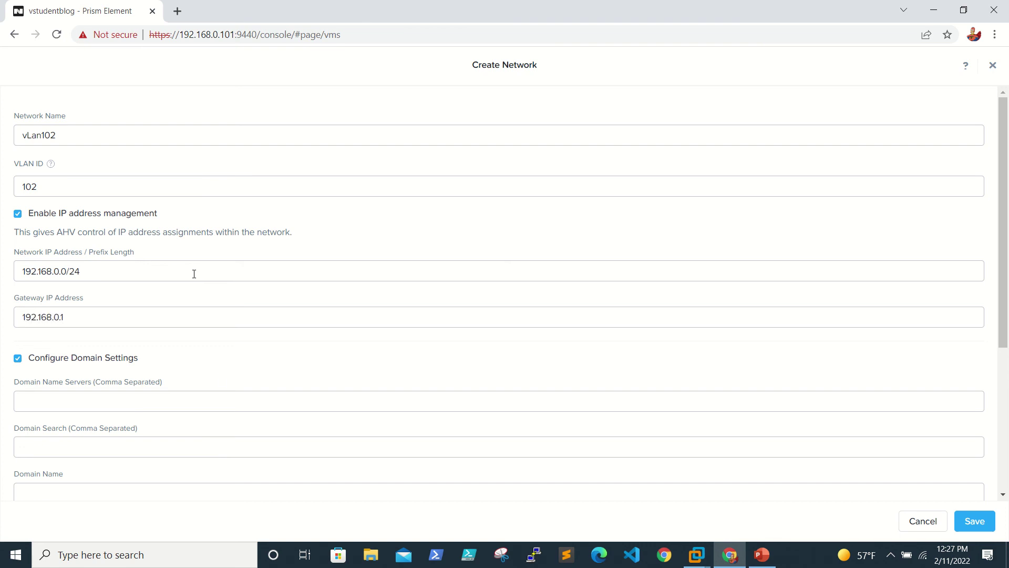
text(192.168.0.40)
scroll(215, 405, down, 3)
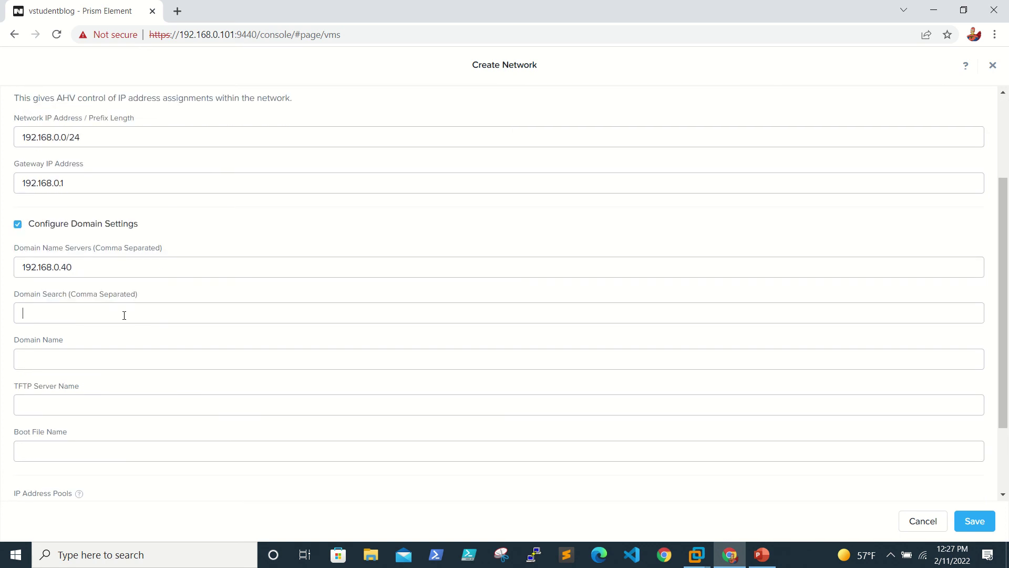
text(dc.com)
key(Tab)
text(dc.com)
key(Tab)
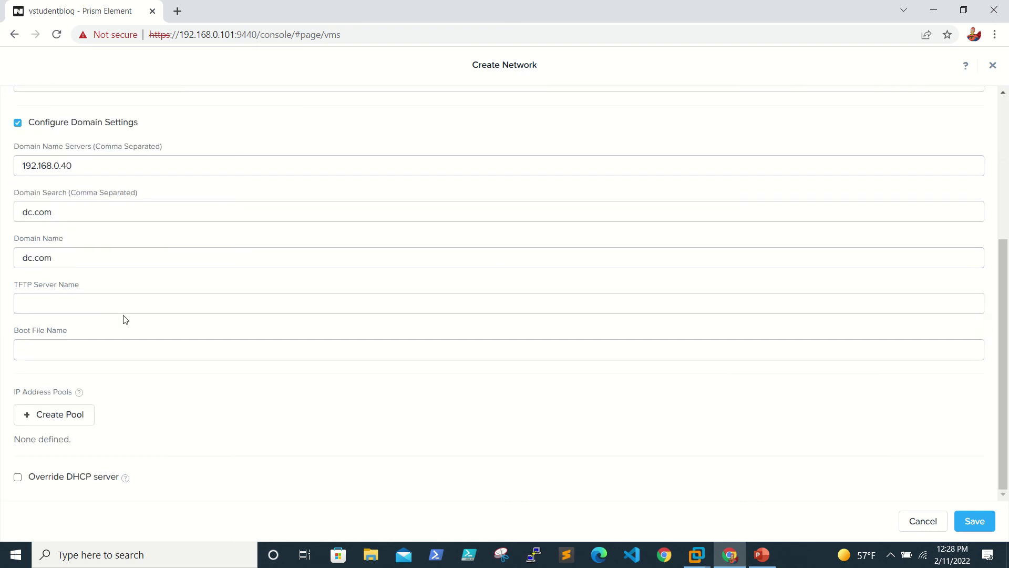
Step: Add an IP pool from 192.168.0.120 to 192.168.0.130
click(71, 415)
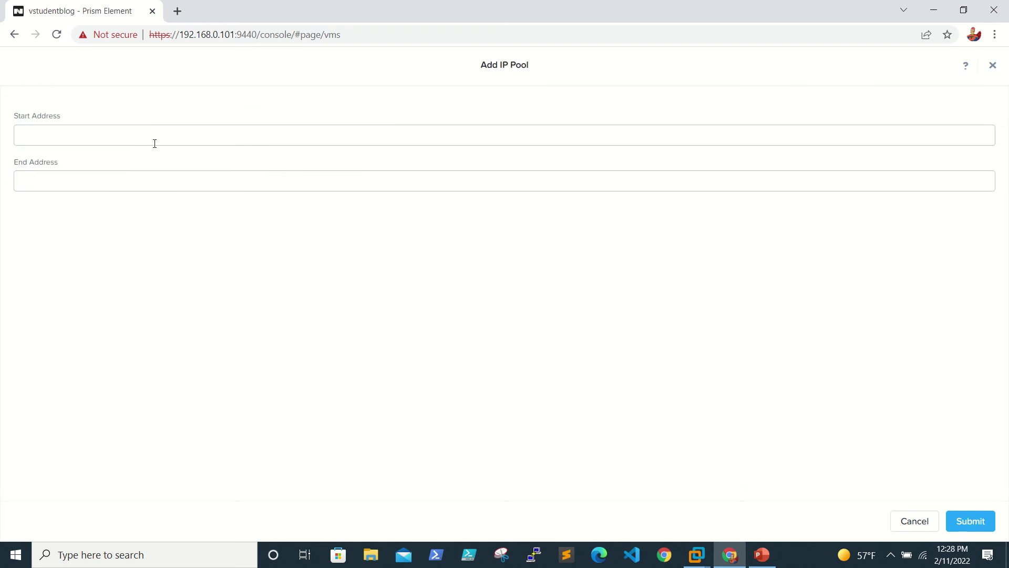
click(155, 140)
text(192.168.0.120)
key(Tab)
text(192.168.0.130)
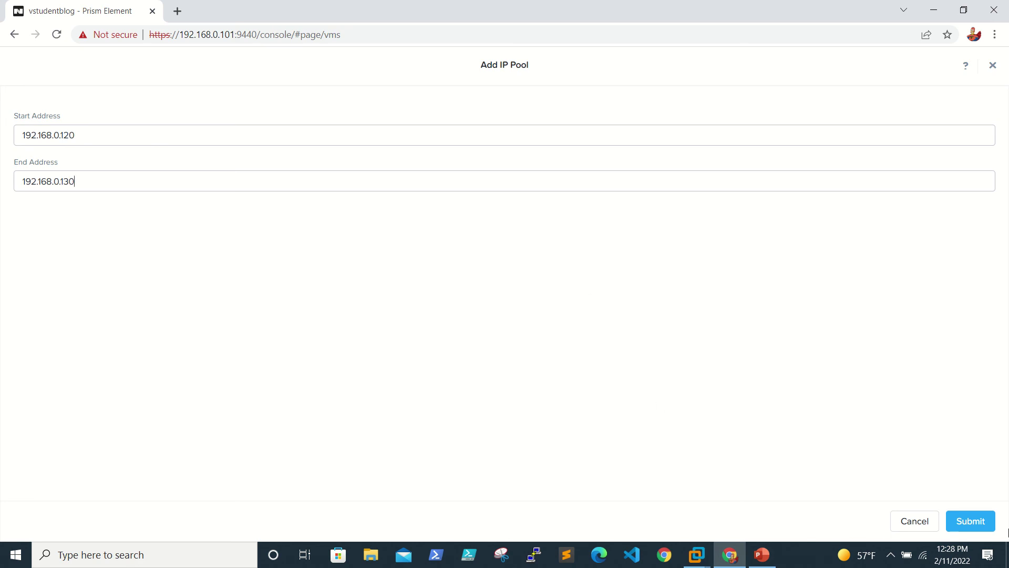
click(975, 524)
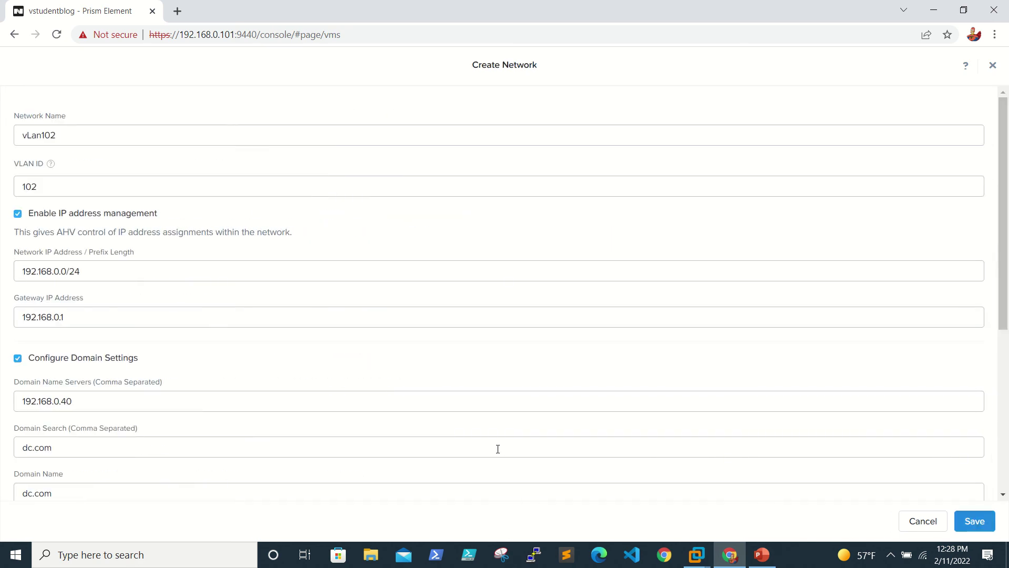
Step: Toggle Override DHCP server on and back off, leaving it disabled
scroll(497, 449, down, 5)
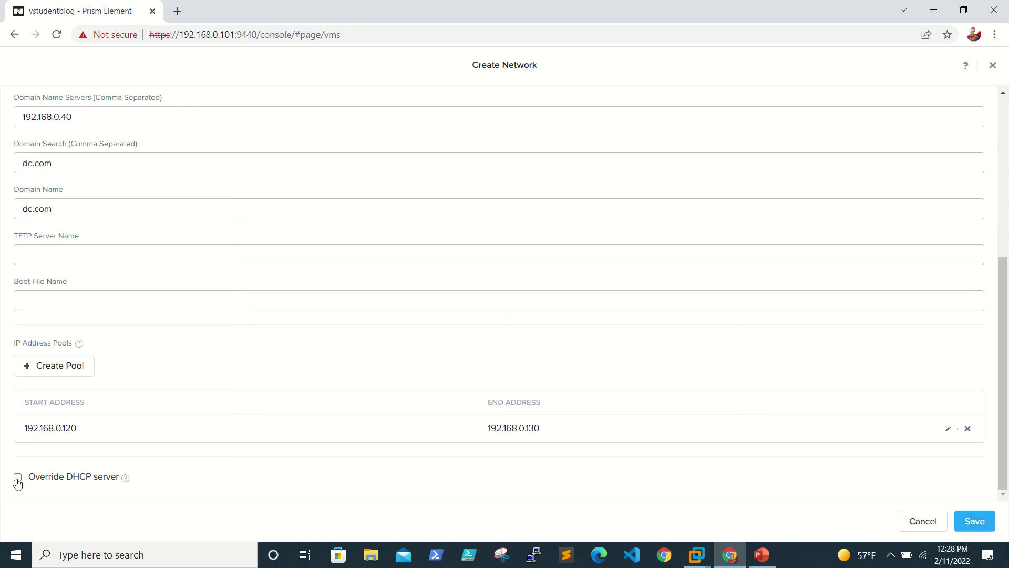
click(17, 482)
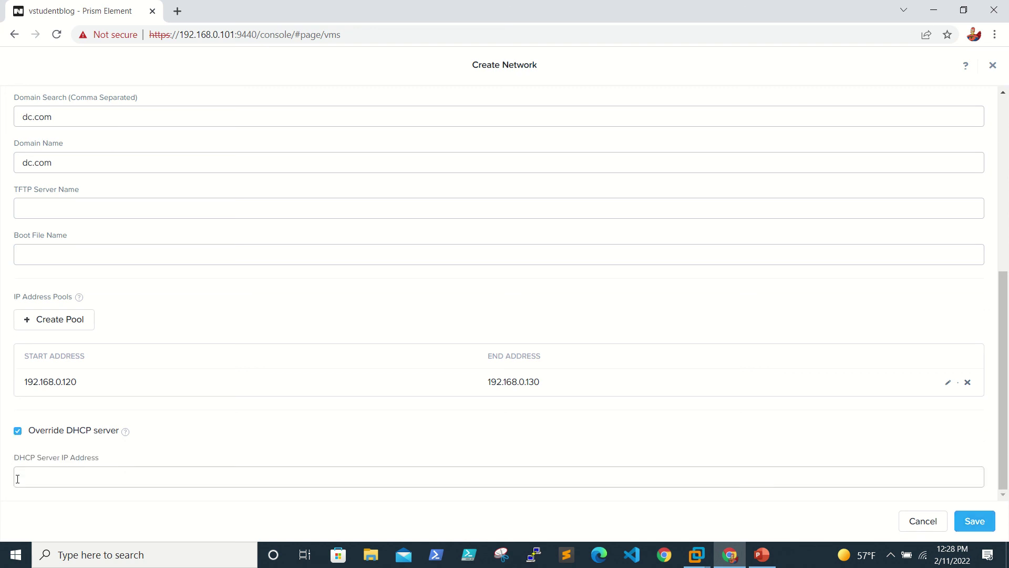
click(17, 433)
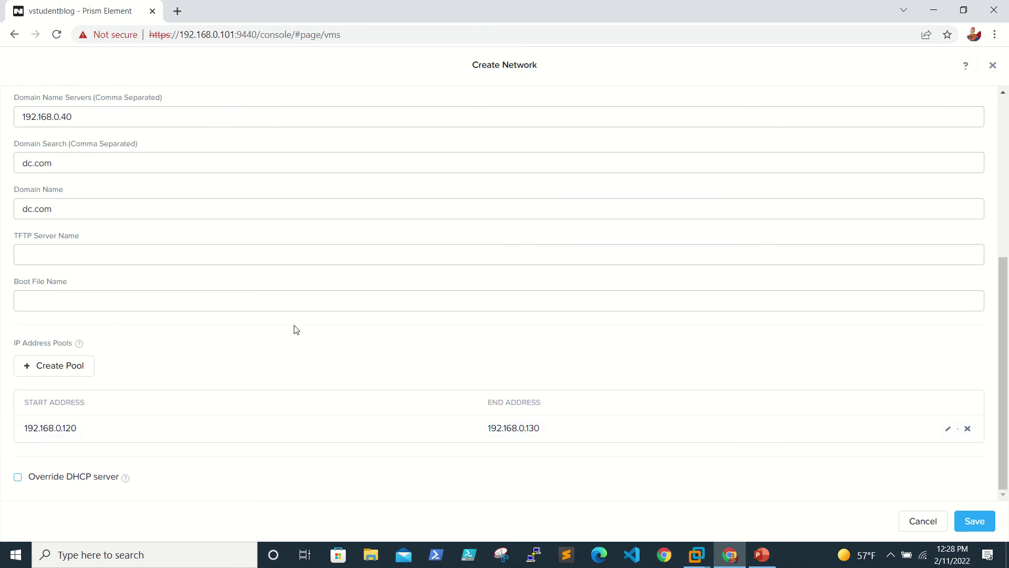
scroll(329, 310, up, 5)
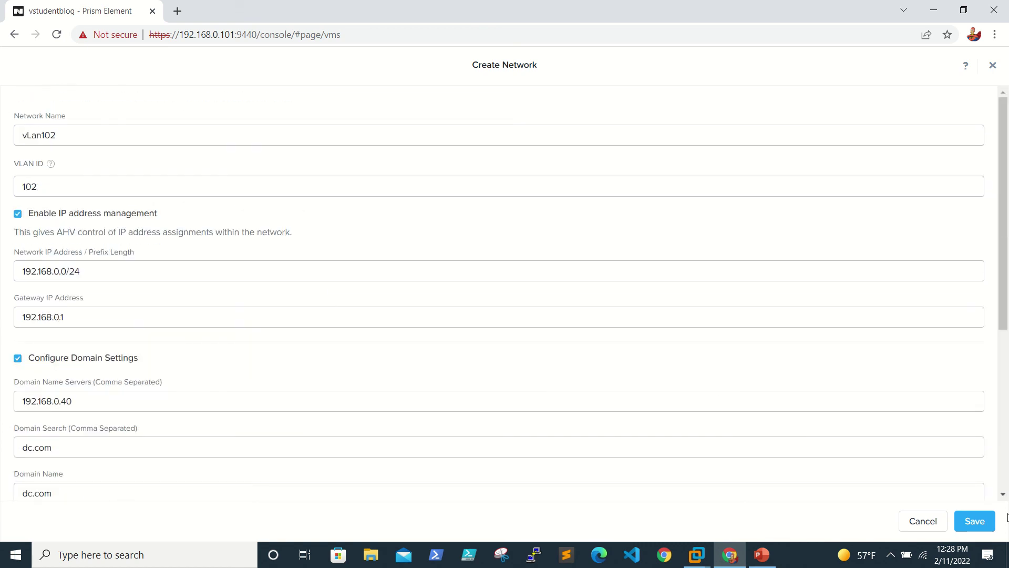
Step: Save vLan102, glance at Internal Interfaces, and return to the Networks list
click(984, 523)
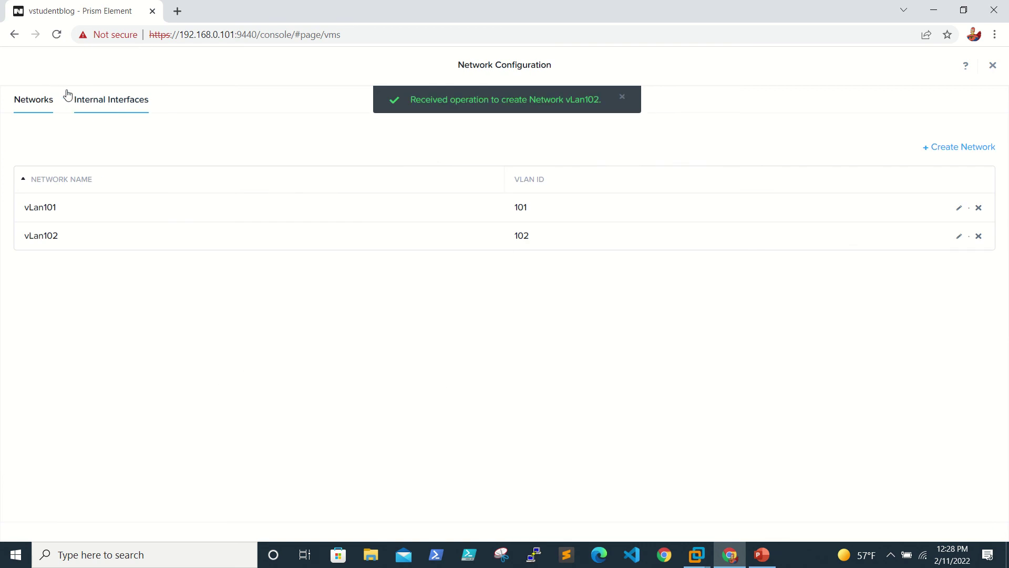
click(115, 105)
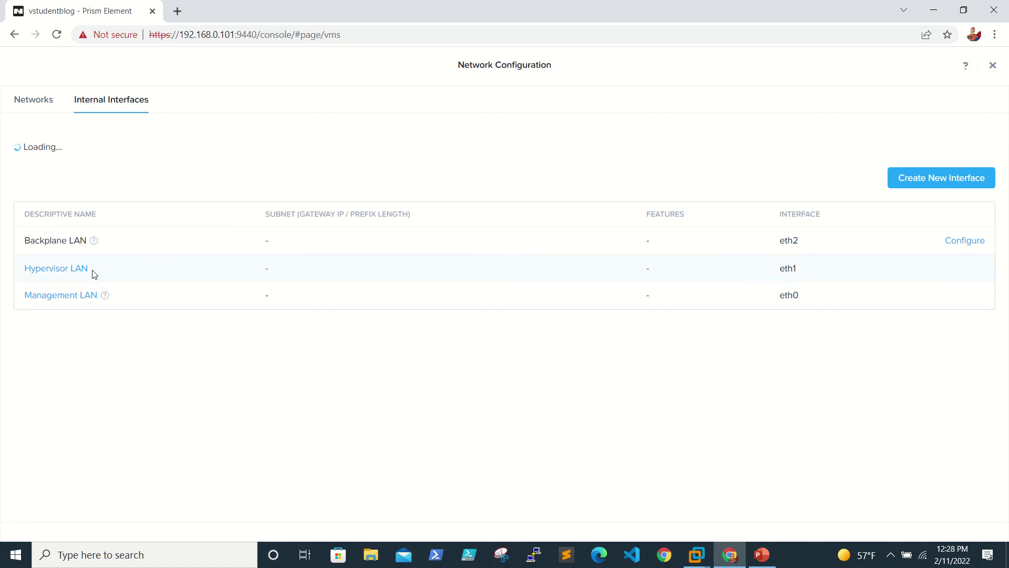
click(43, 105)
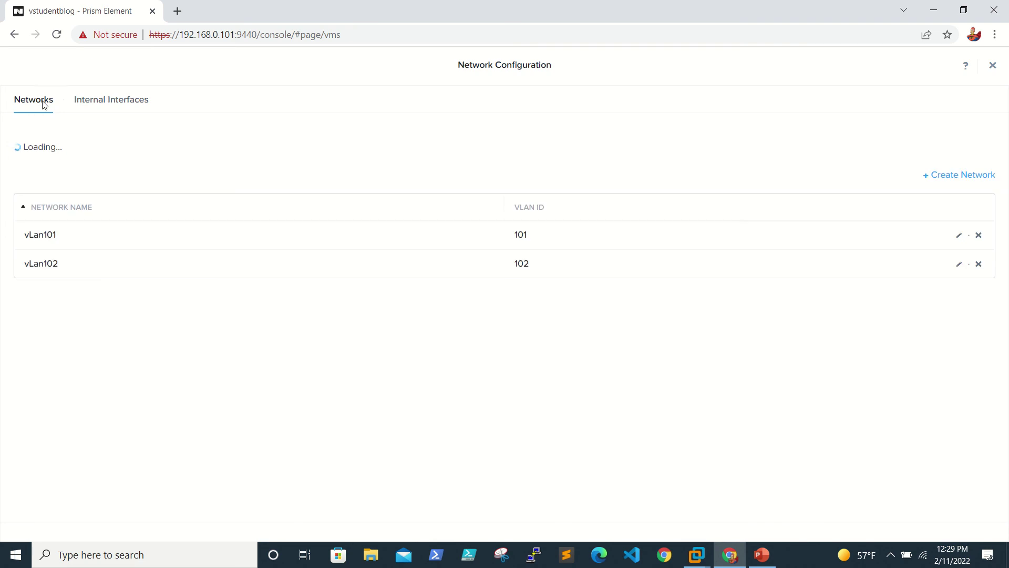